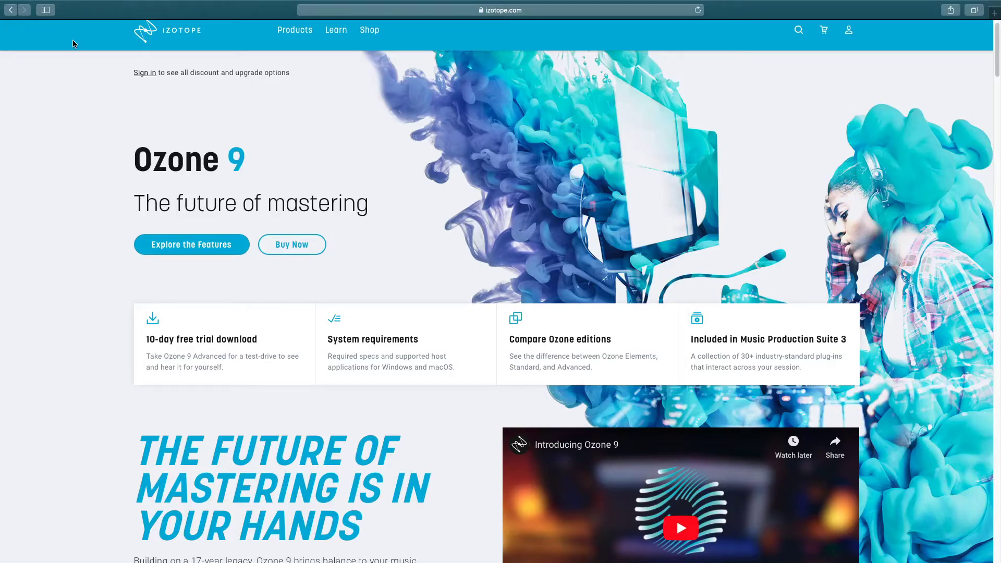
Step: Scroll the Ozone 9 page to the Why Ozone 9? cards on AI mastering, reference matching, tonal balance and NKS
scroll(497, 298, down, 3)
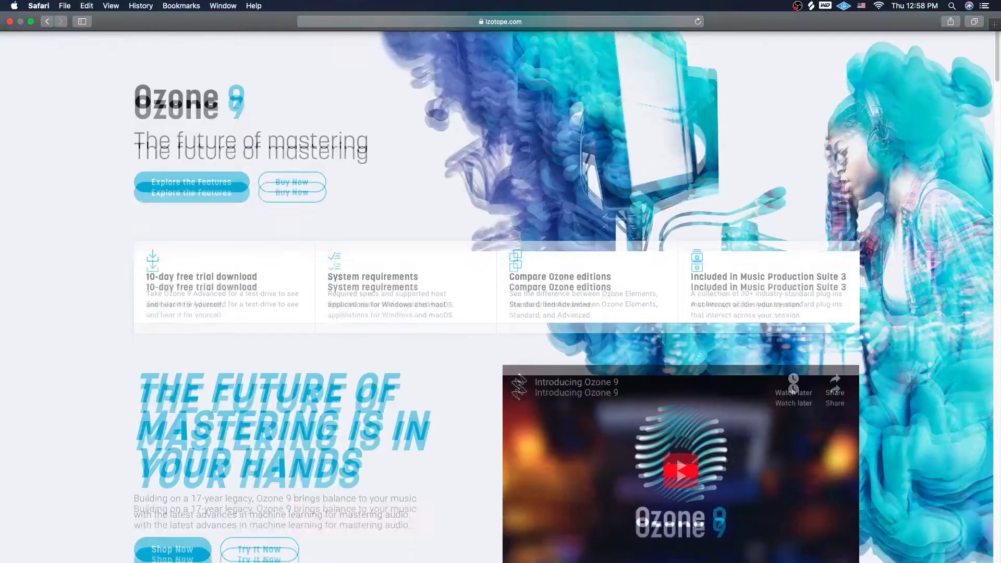
scroll(676, 351, down, 3)
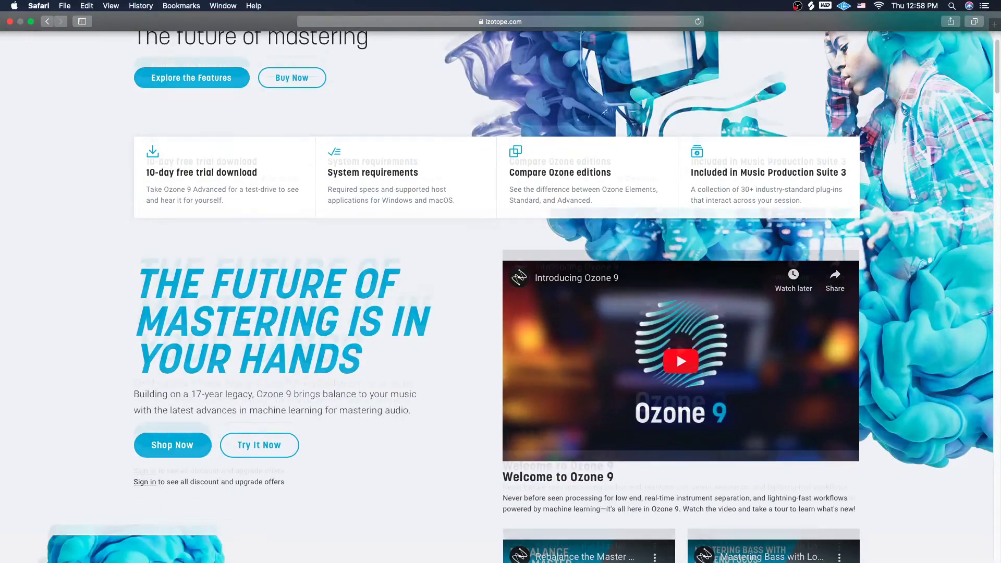
scroll(676, 351, down, 5)
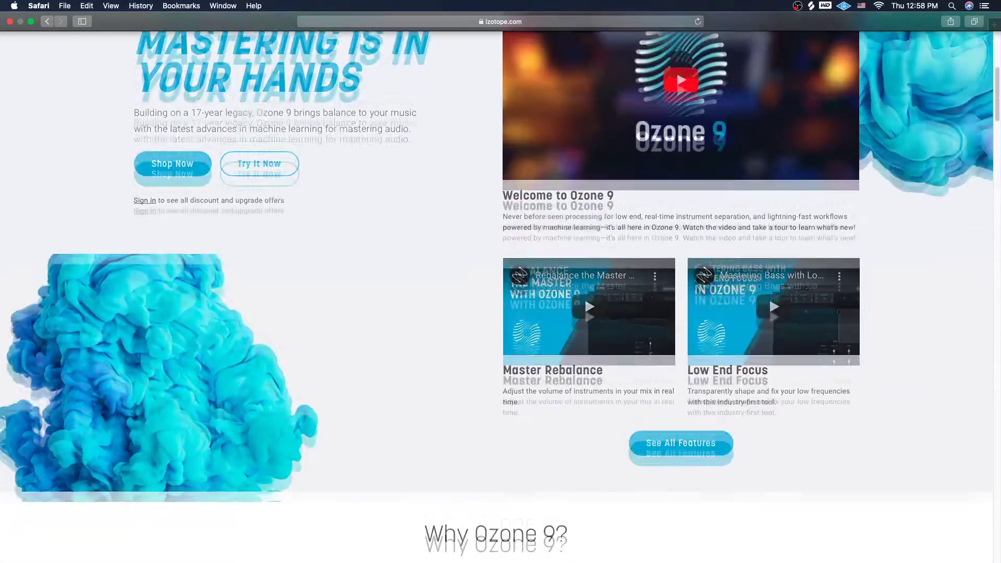
scroll(497, 297, down, 6)
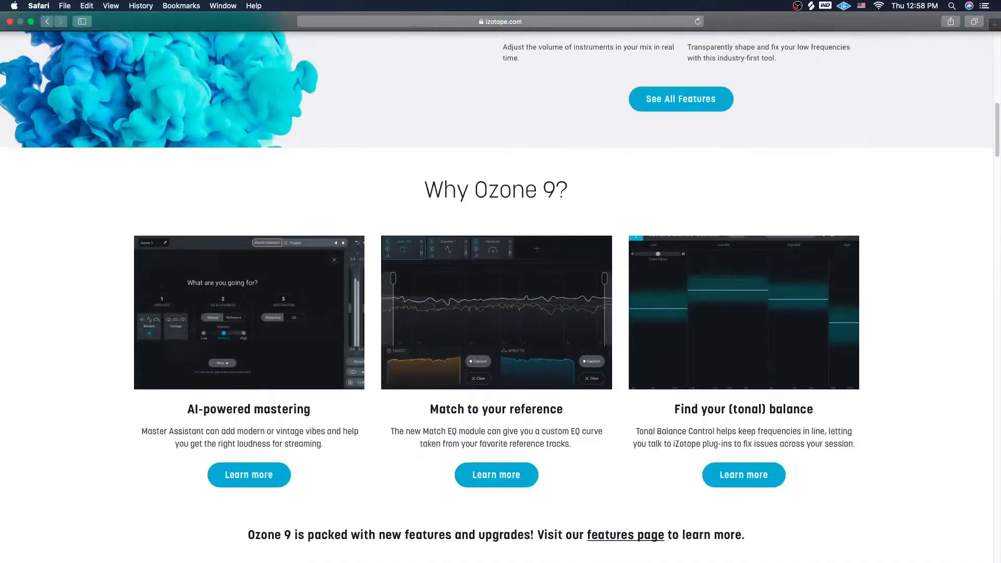
scroll(496, 292, down, 3)
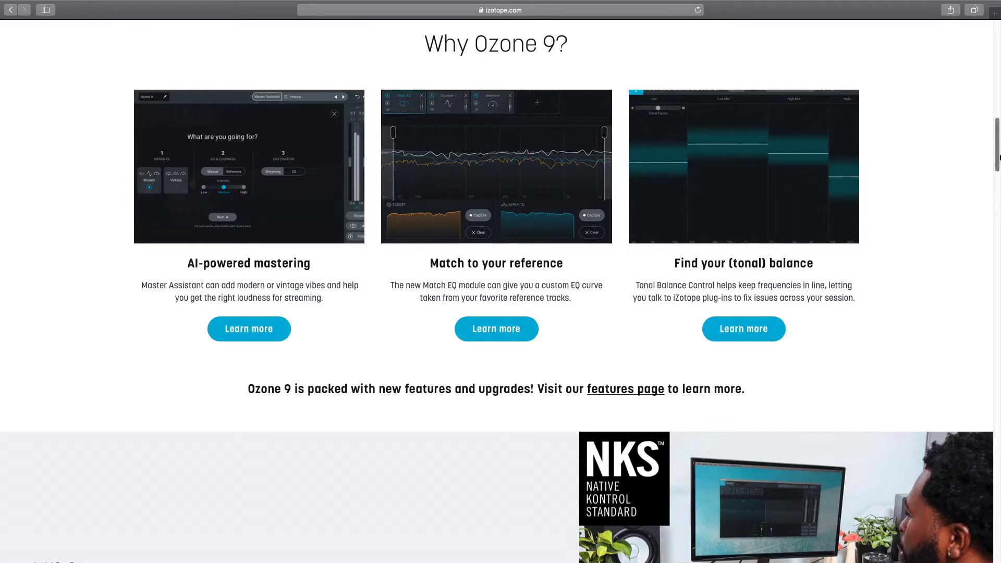
drag(998, 157, 999, 160)
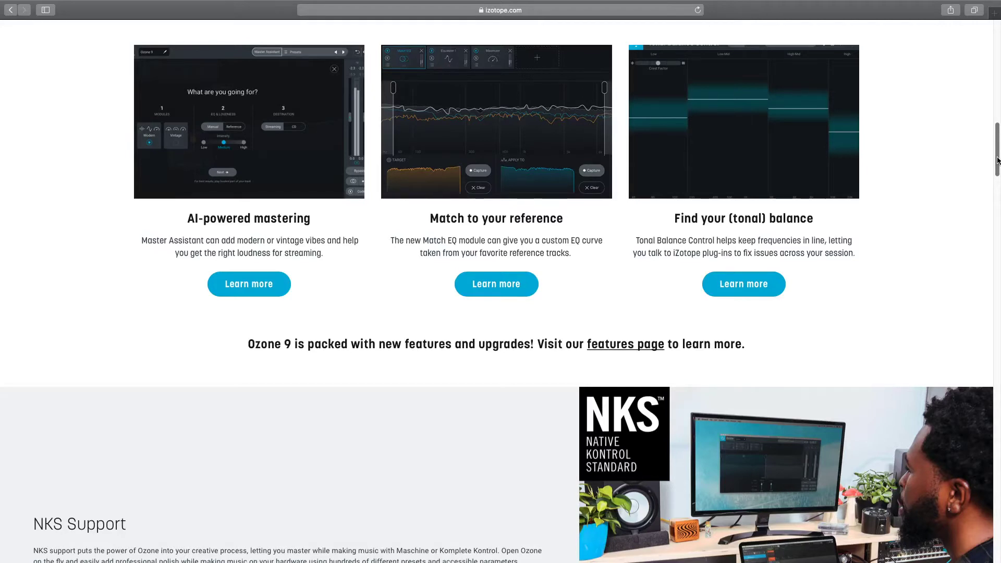
Step: Scroll further down to the Ozone for Streaming section on loudness targets and CODEC Preview
drag(997, 160, 997, 218)
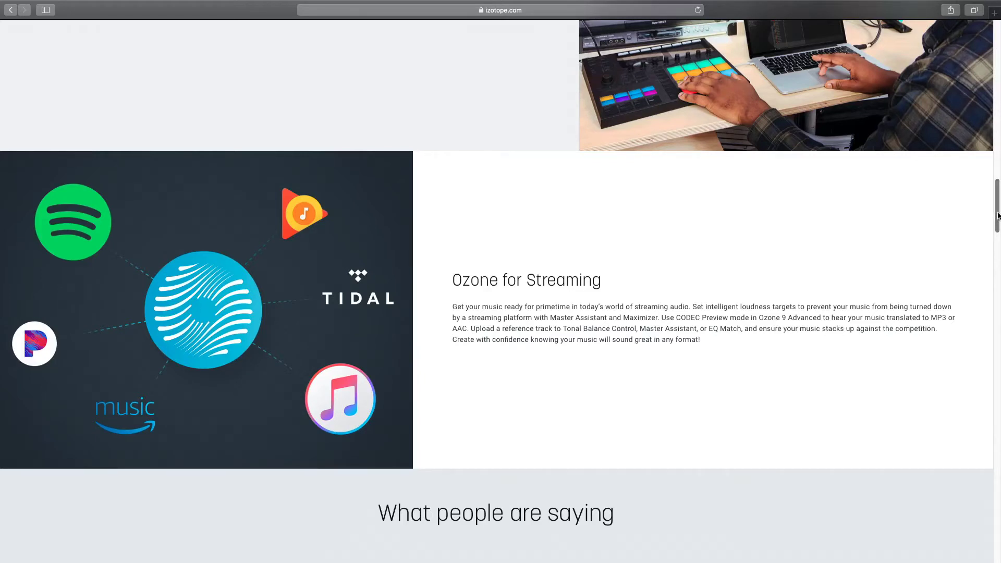
Step: Scroll down to 'Which edition of Ozone is right for you?' comparing Elements, Standard and Advanced
drag(998, 215, 997, 286)
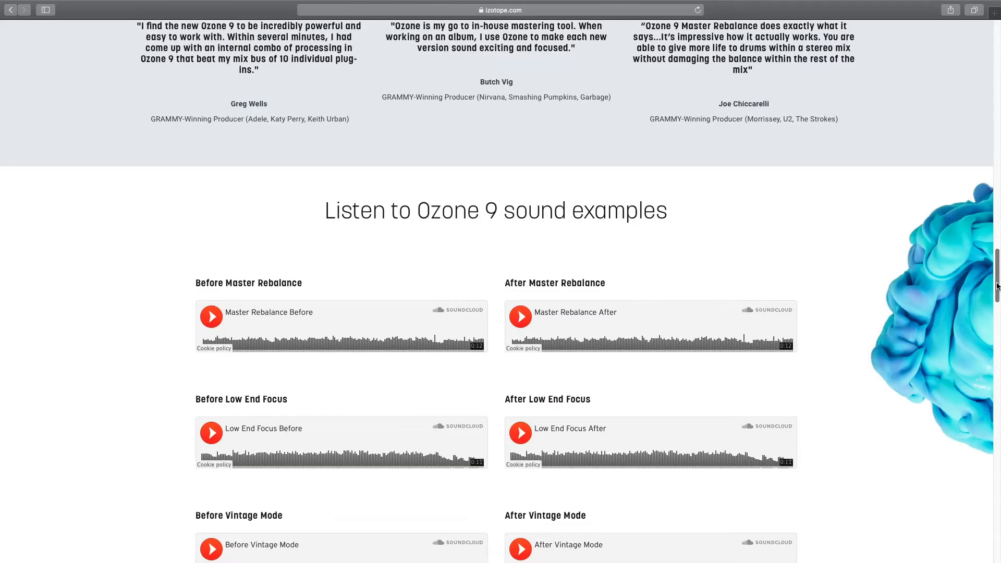
drag(998, 286, 994, 426)
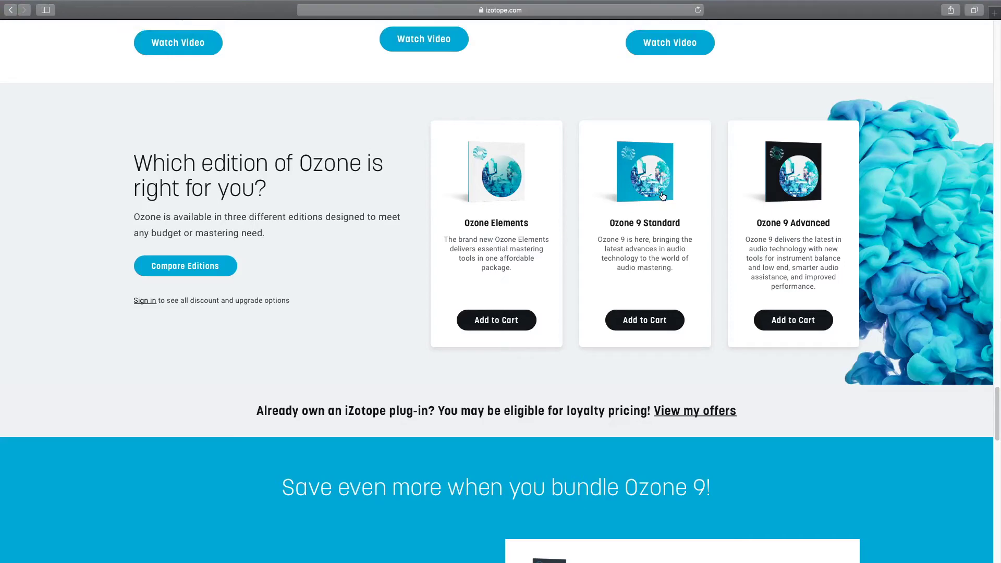
Step: In FL Studio's mixer, load Ozone 9 from More plugins into Insert 6's first effect slot
mouse_move(339, 555)
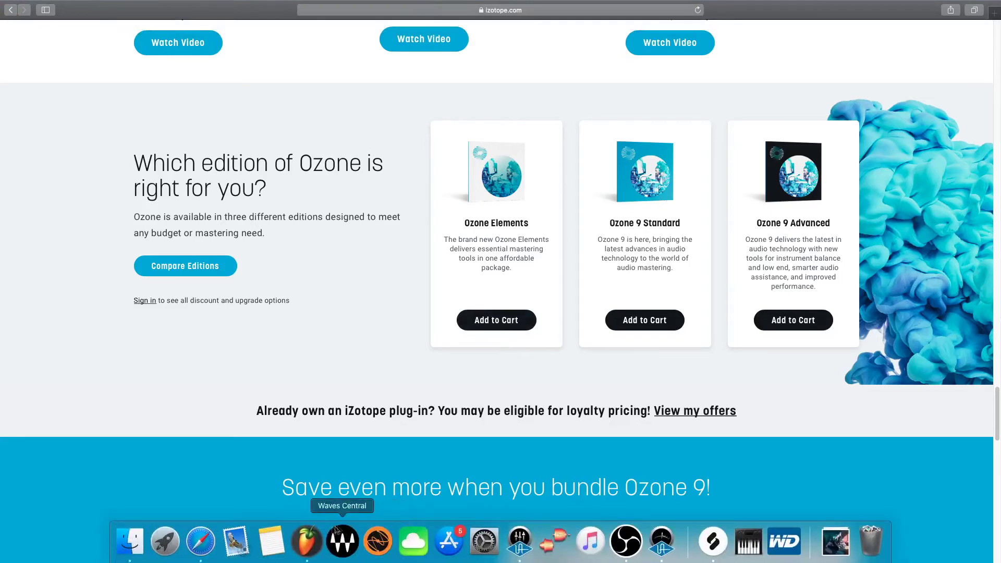
click(306, 543)
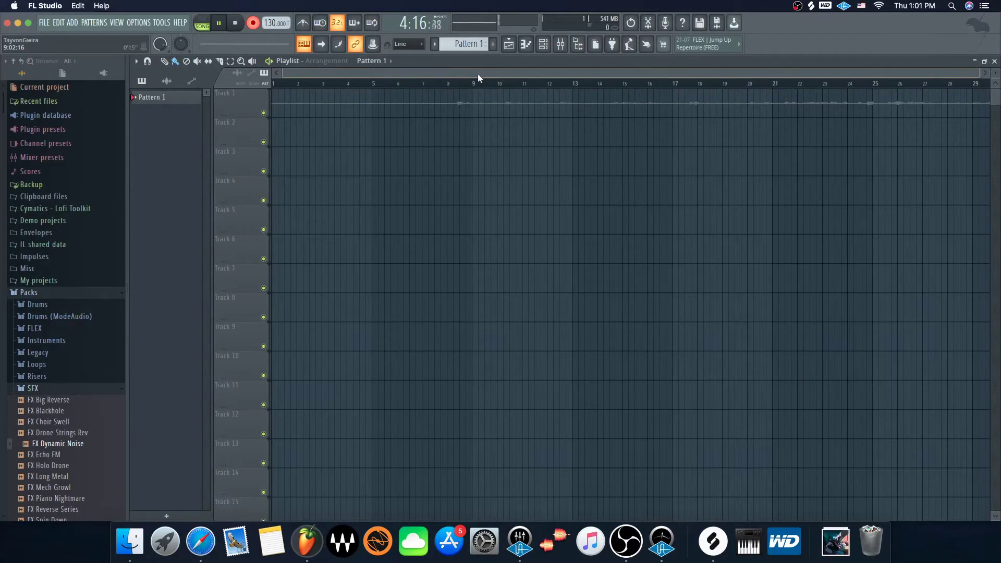
key(F9)
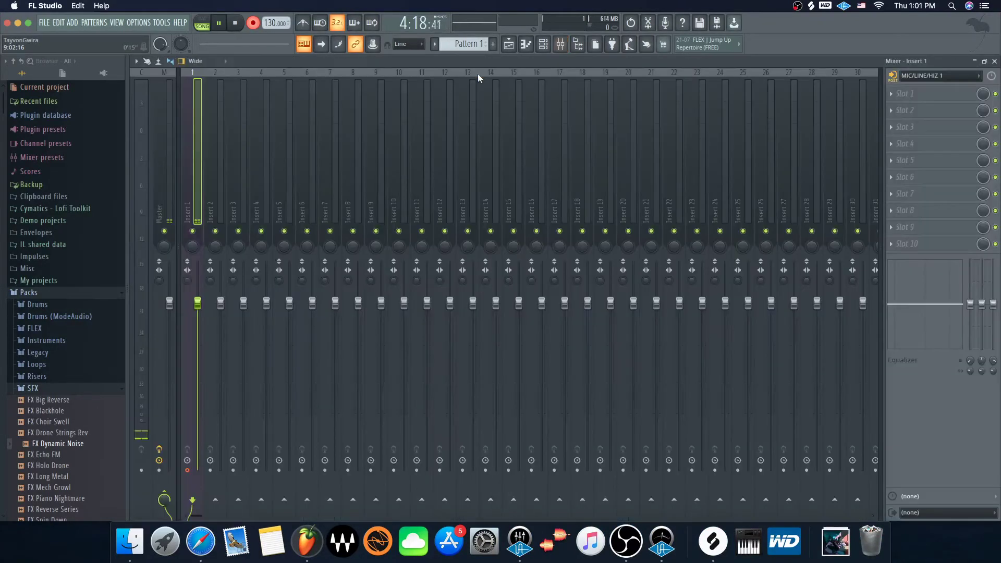
click(309, 147)
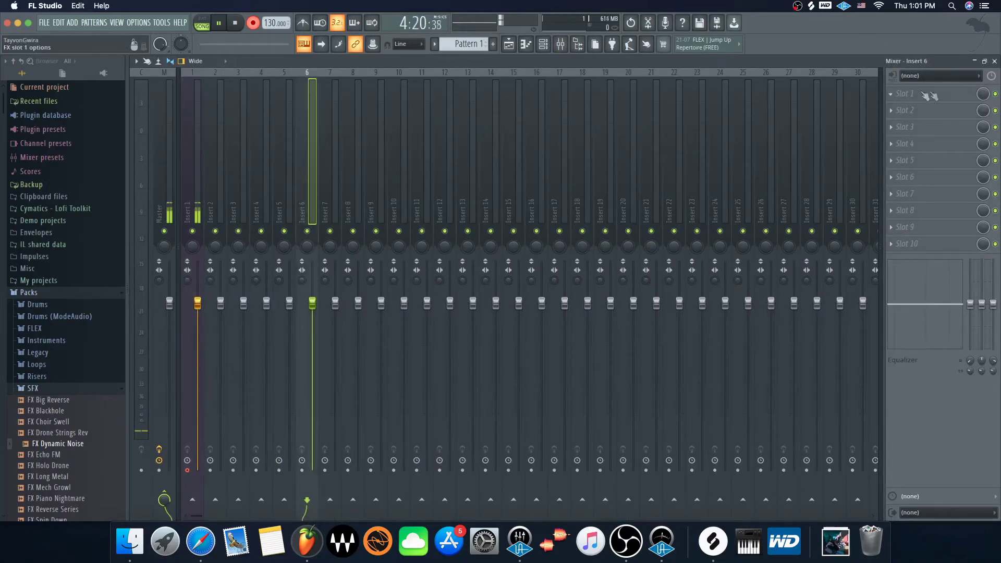
click(891, 94)
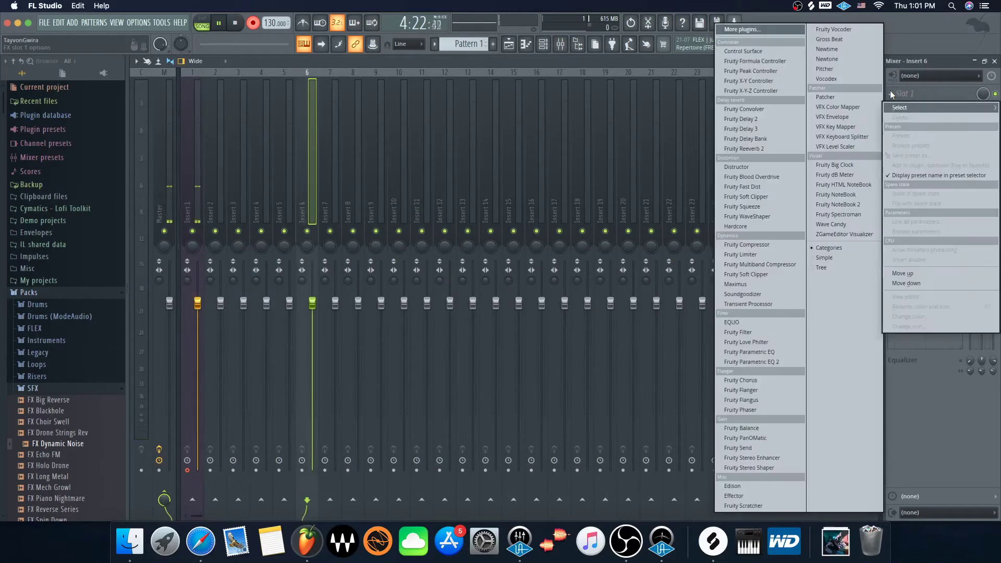
click(790, 31)
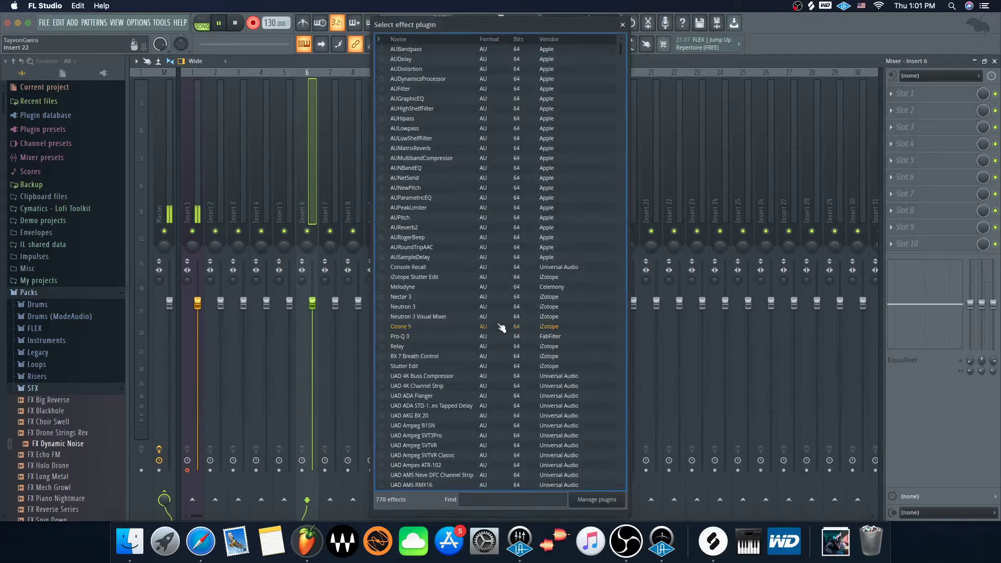
click(502, 327)
double_click(501, 328)
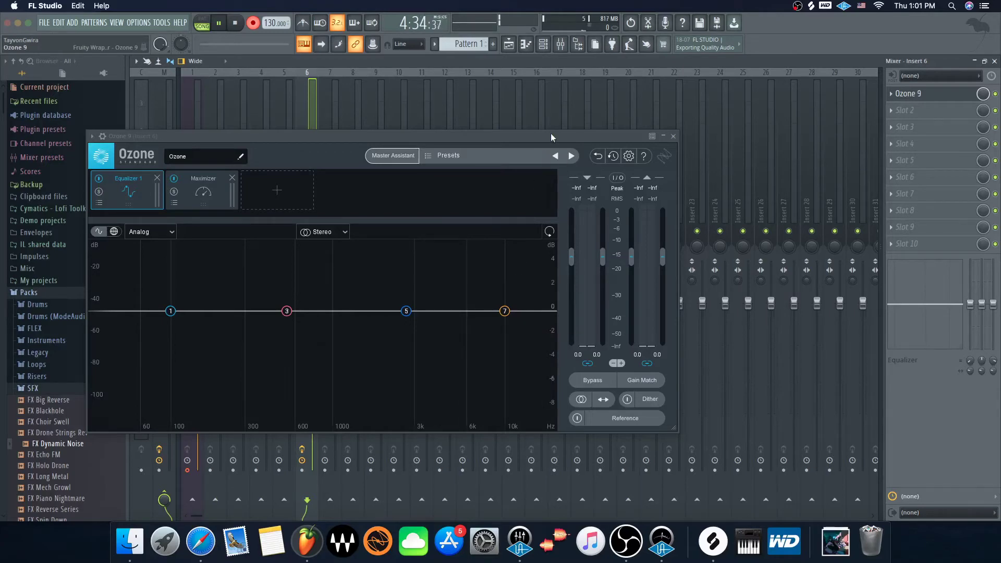
Step: Move the Ozone 9 window right and start Master Assistant, leaving intensity at Medium
drag(551, 134, 753, 123)
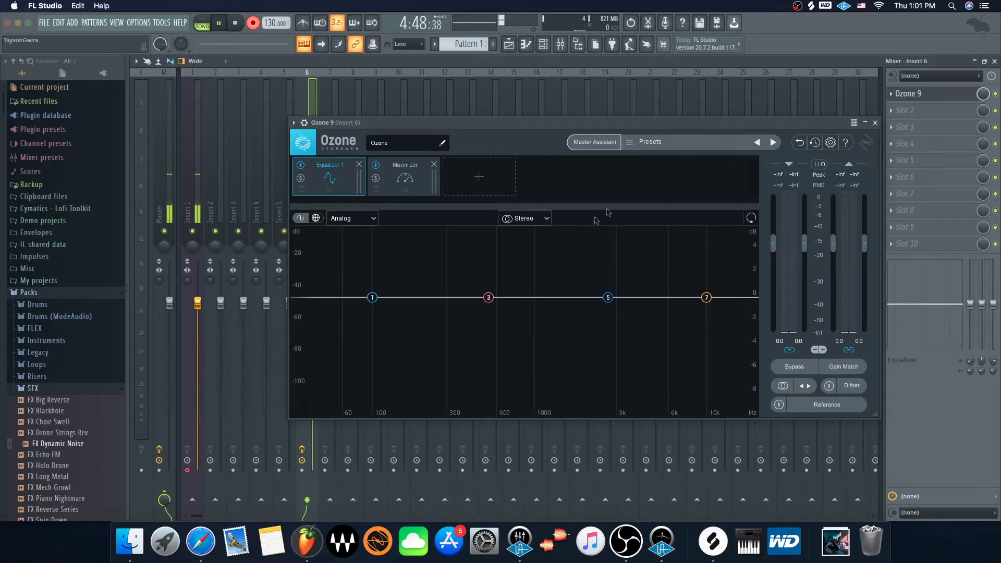
click(597, 142)
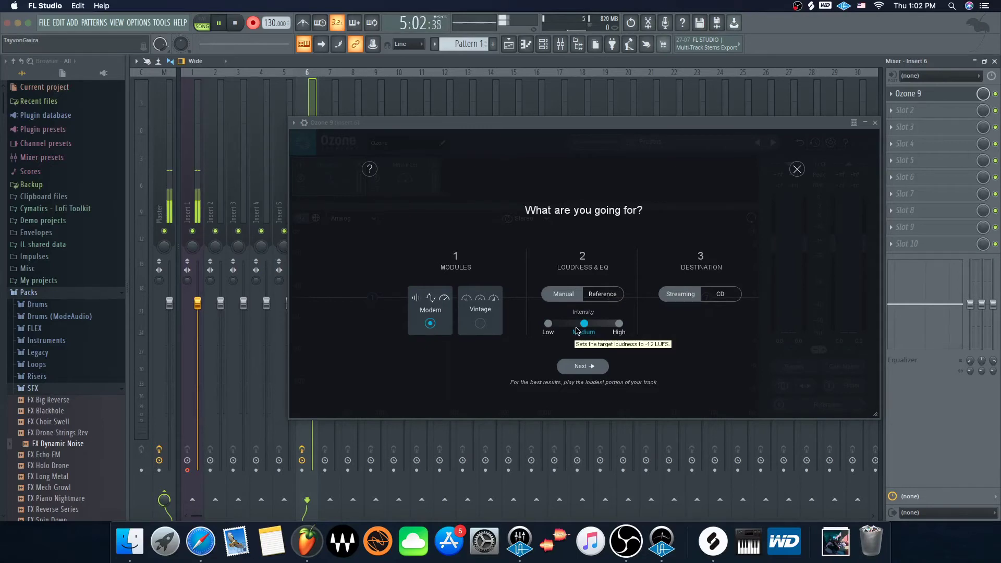
click(549, 324)
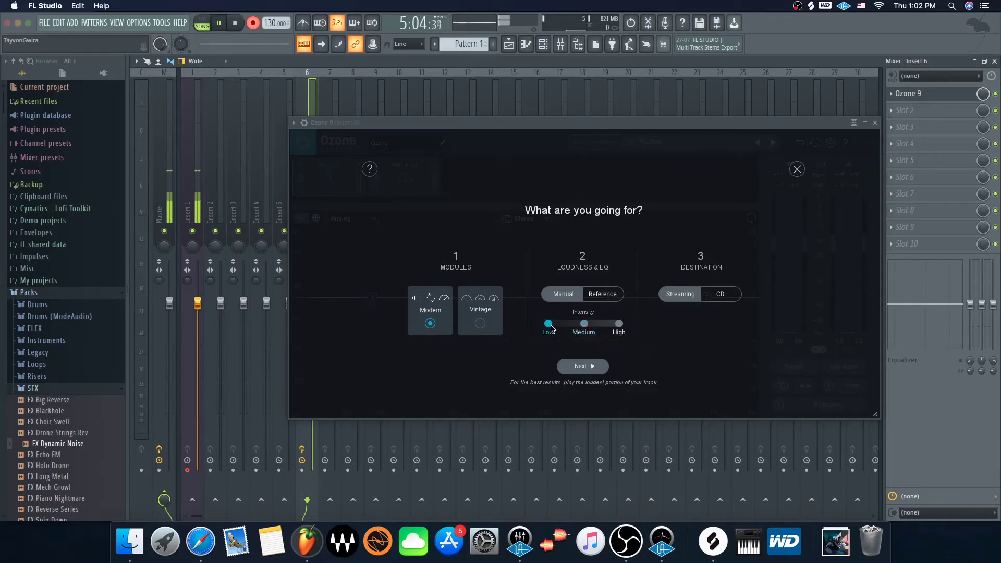
click(584, 323)
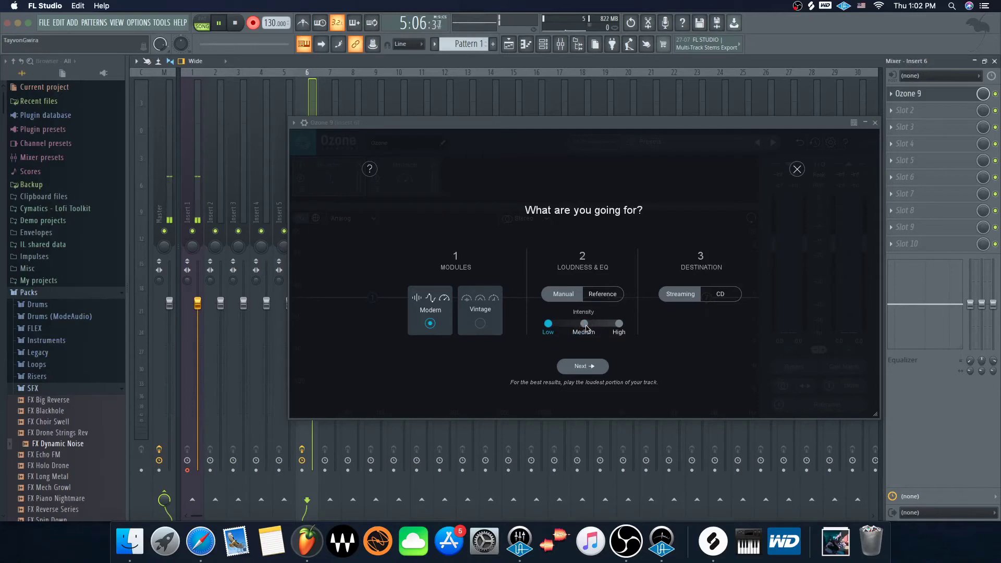
Step: Keep manual loudness and EQ matching, run the assistant, then dismiss its waiting-for-audio overlay
click(603, 298)
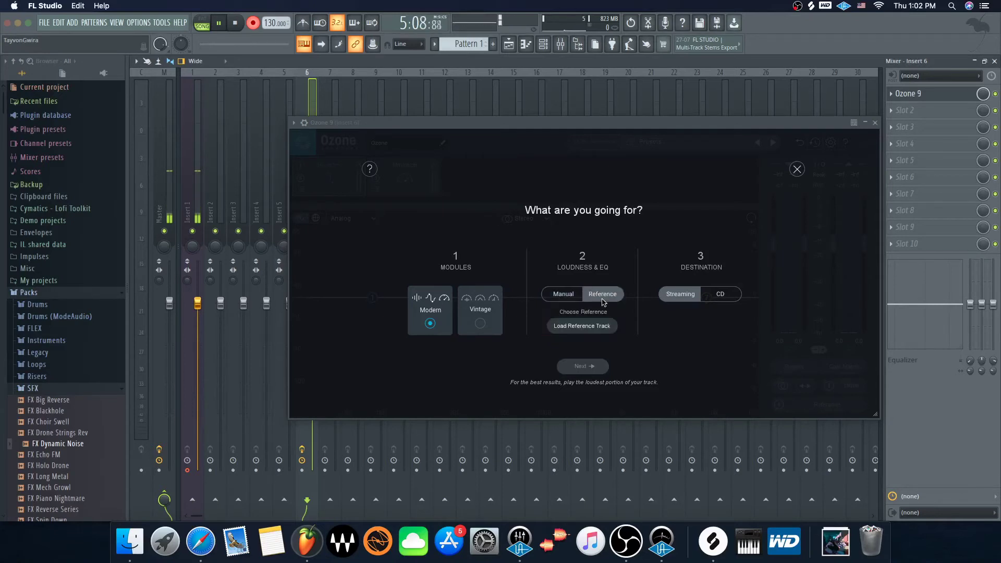
click(564, 300)
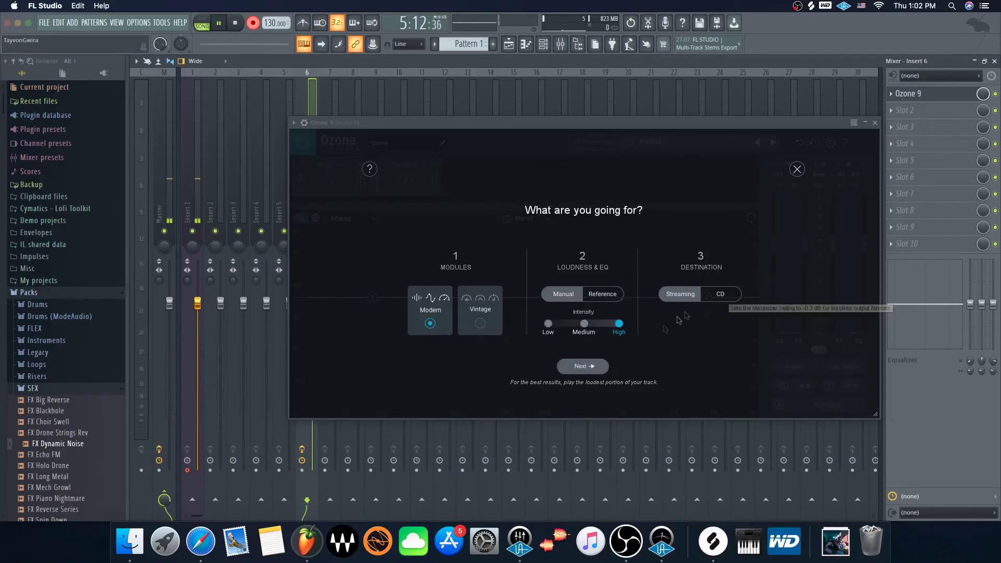
click(595, 369)
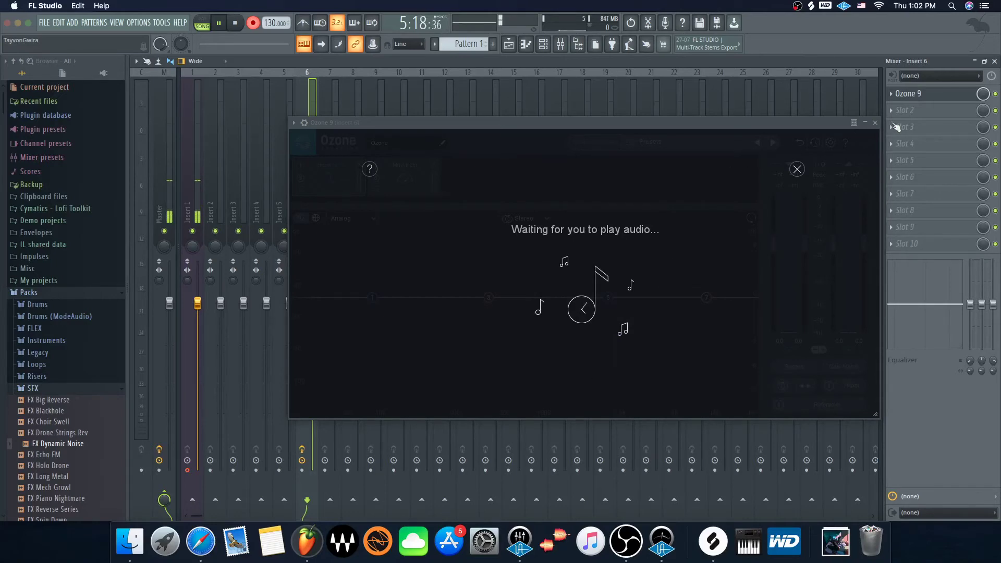
click(798, 168)
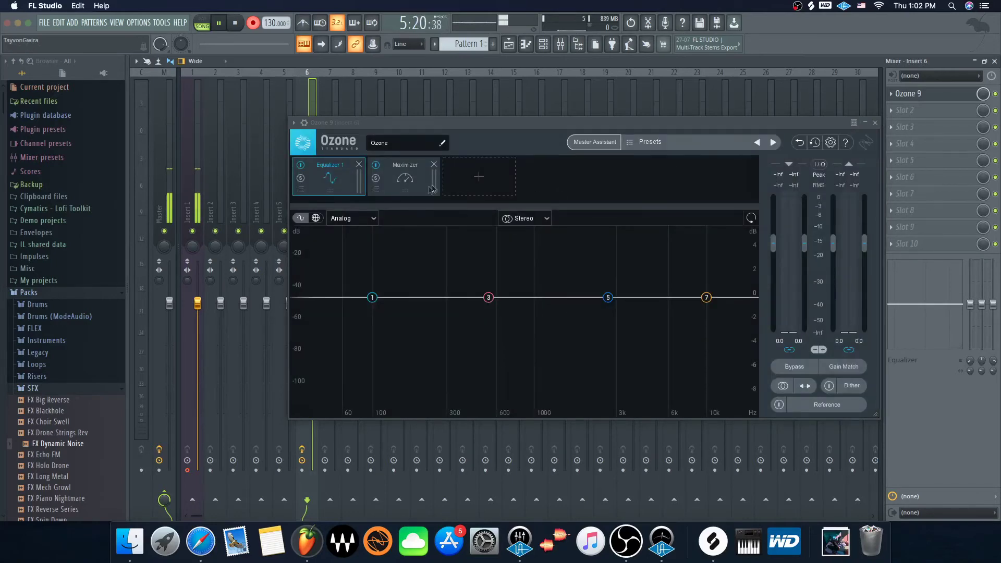
click(501, 181)
Step: Add Equalizer 2, Match EQ, Imager, Dynamics and Vintage Comp modules to the chain
click(491, 238)
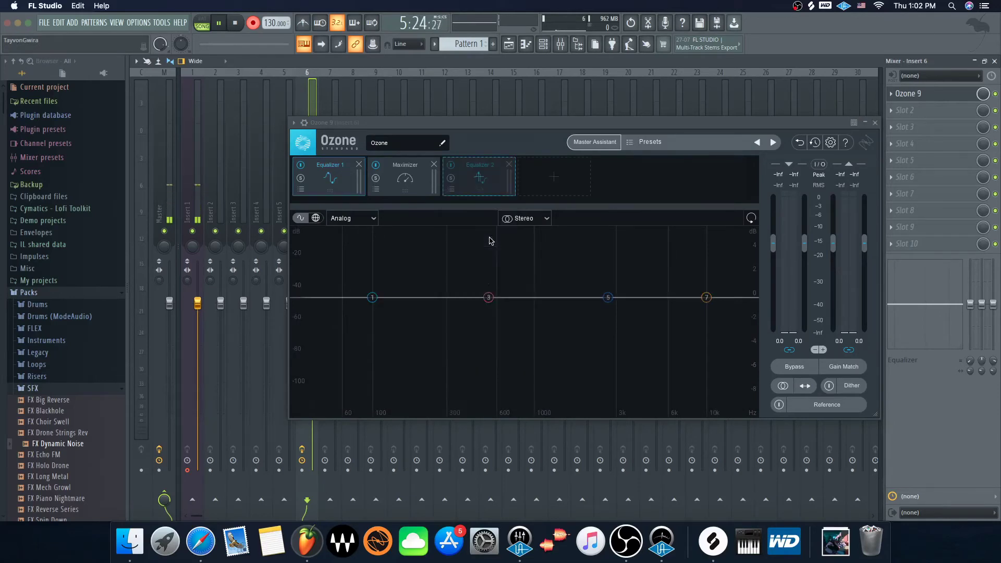
click(554, 177)
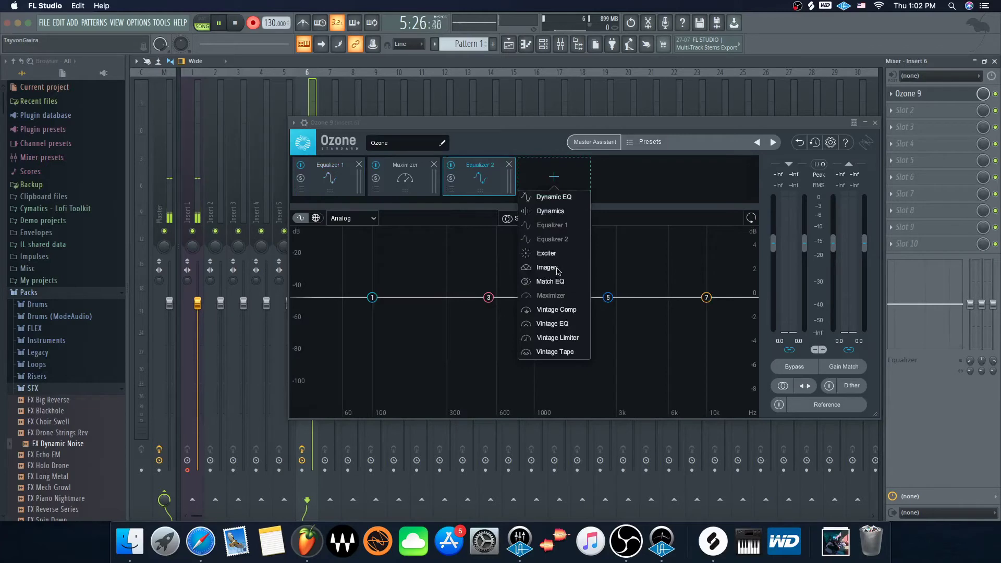
click(556, 281)
click(630, 188)
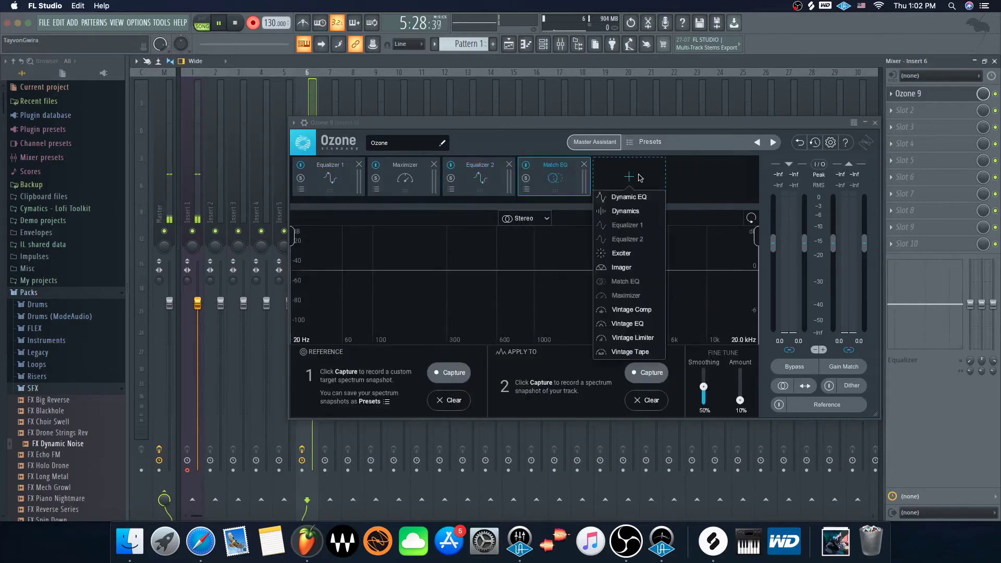
click(626, 275)
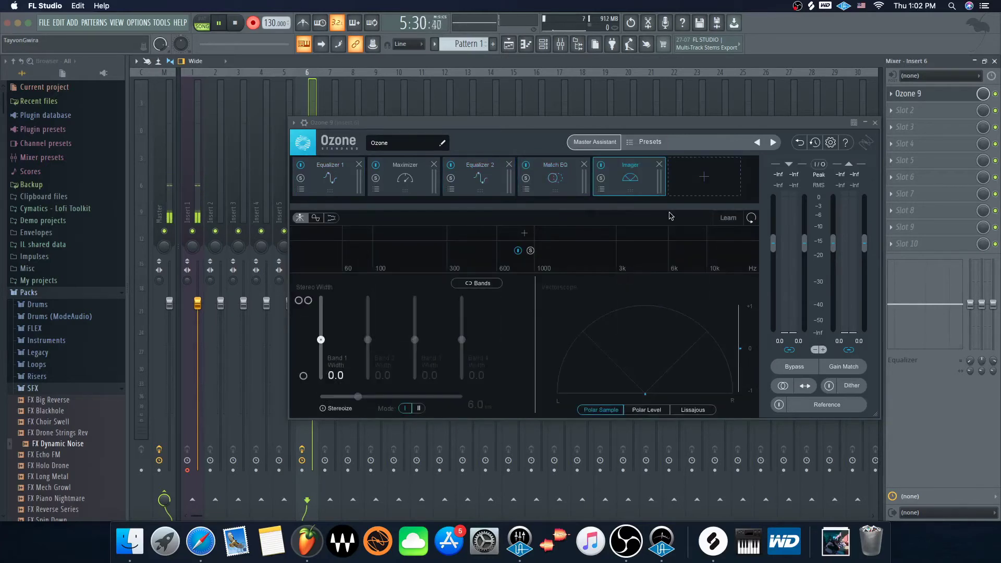
click(724, 163)
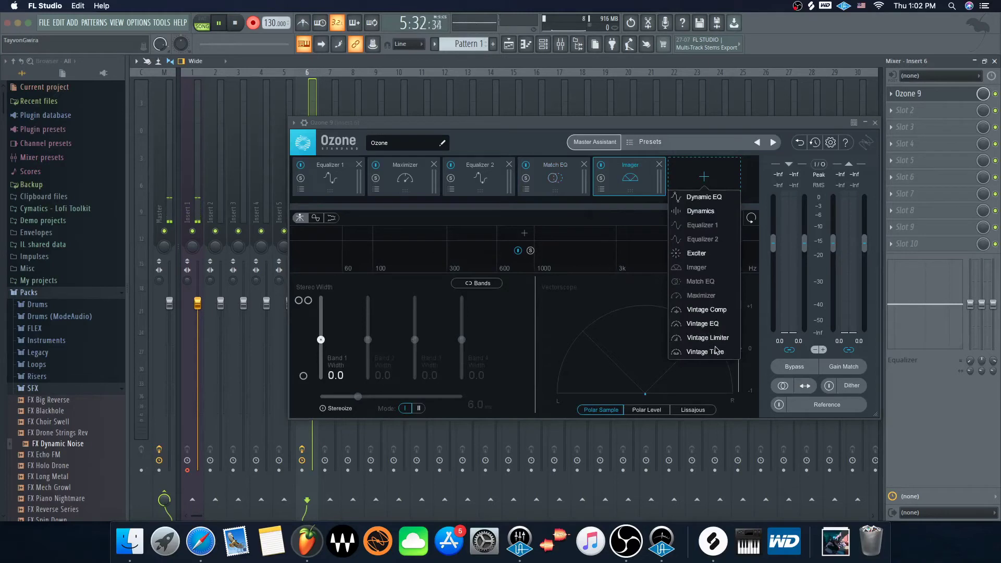
click(702, 211)
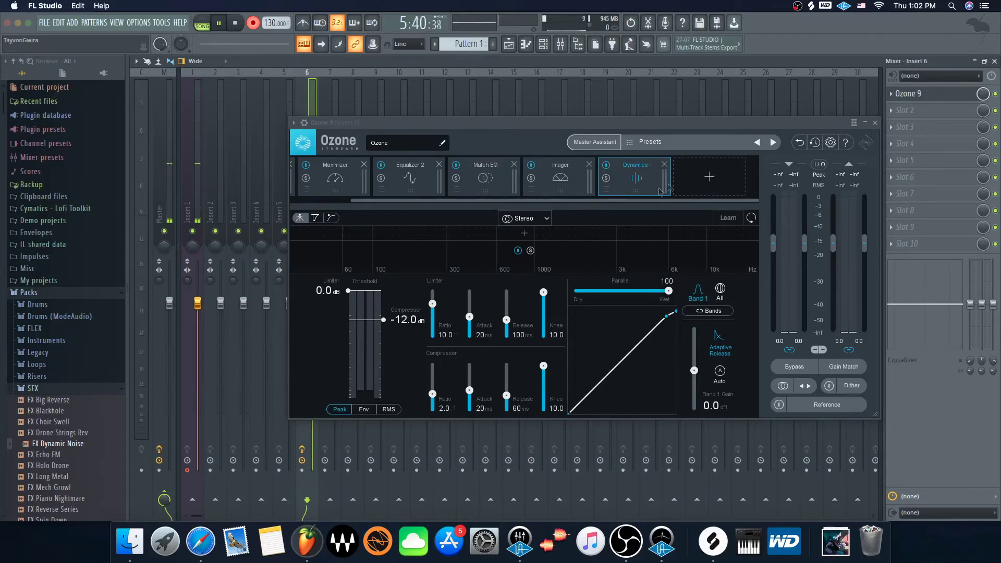
click(689, 188)
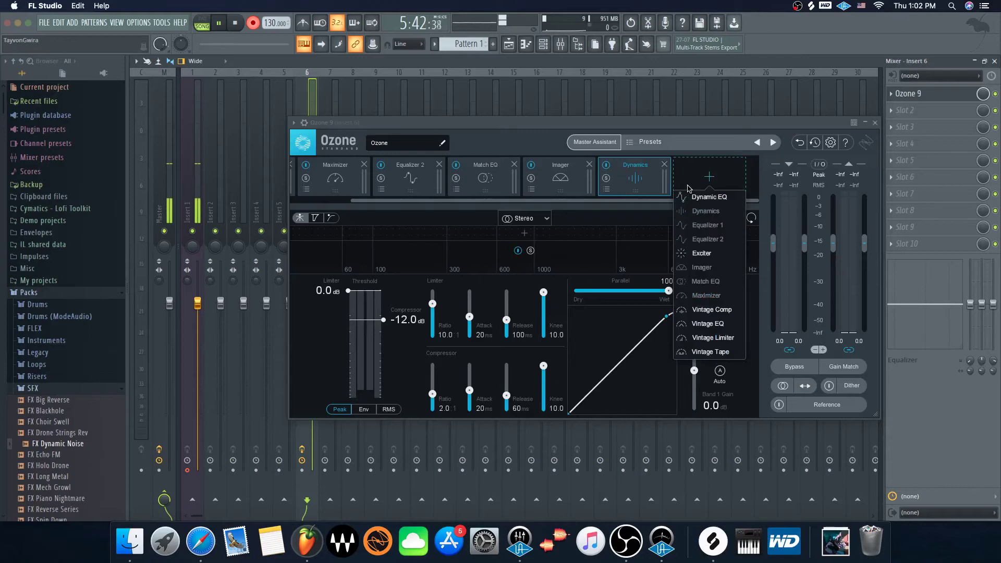
click(727, 311)
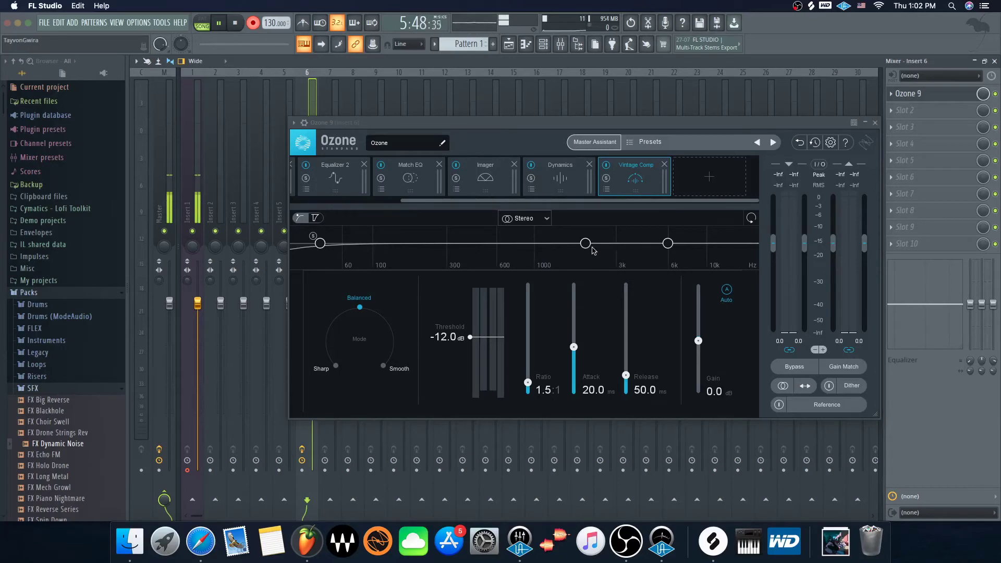
Step: Lower the Vintage Comp detection bell near 2 kHz, then open and close Master Assistant unused
drag(586, 244, 593, 259)
click(475, 188)
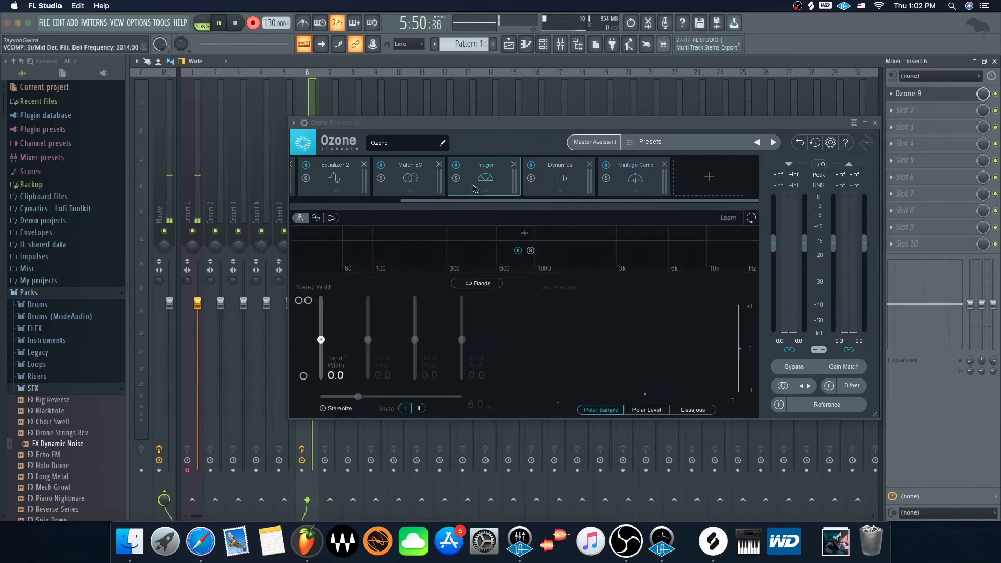
click(598, 145)
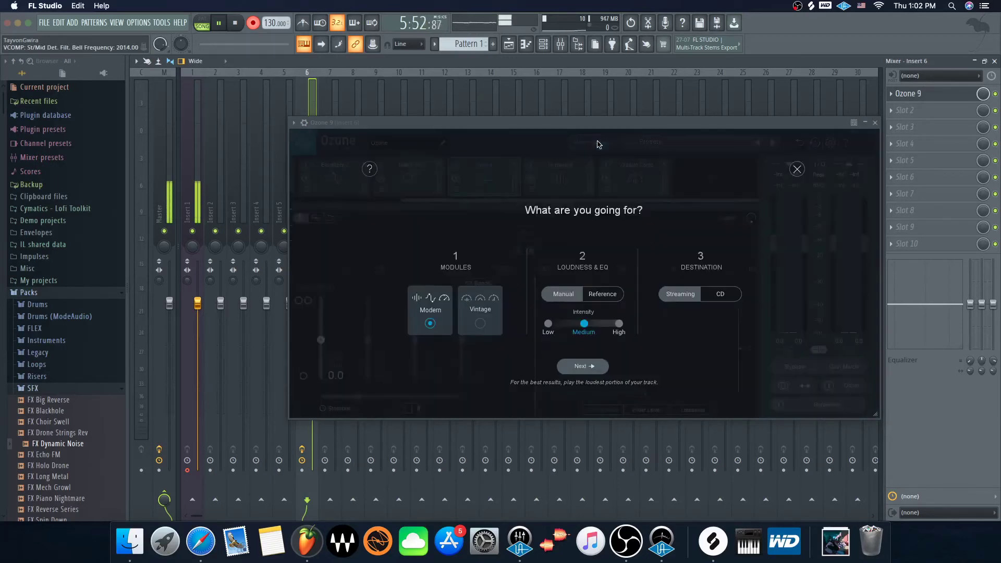
click(797, 169)
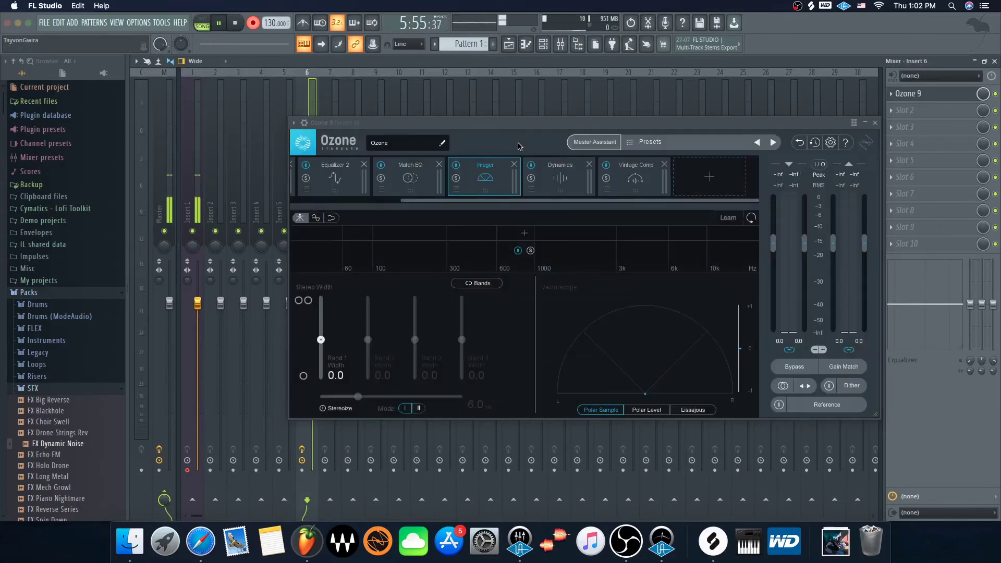
click(670, 147)
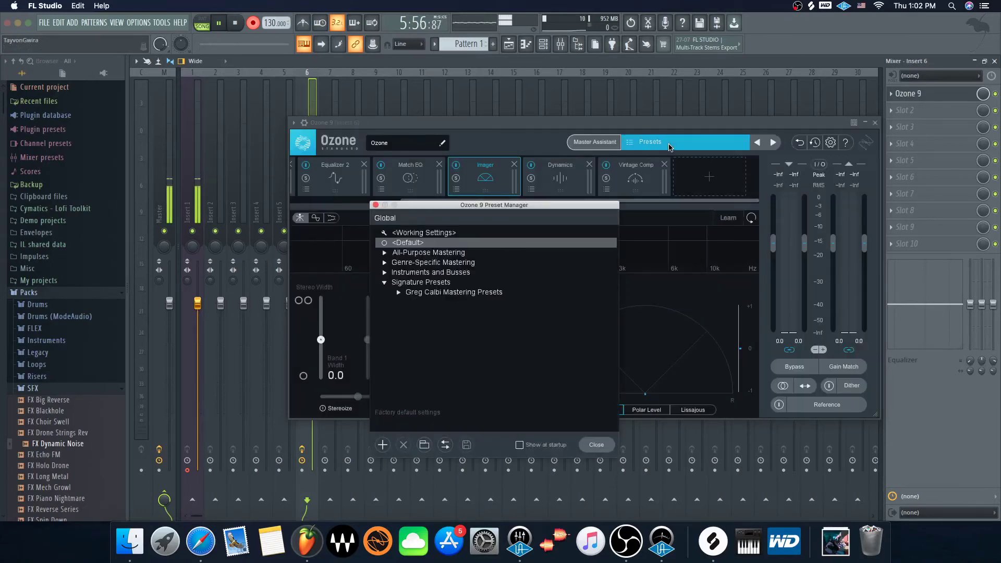
Step: Expand Genre-Specific Mastering and scroll its genre presets from Alt Rock through Trap to Vocal Pop
click(442, 263)
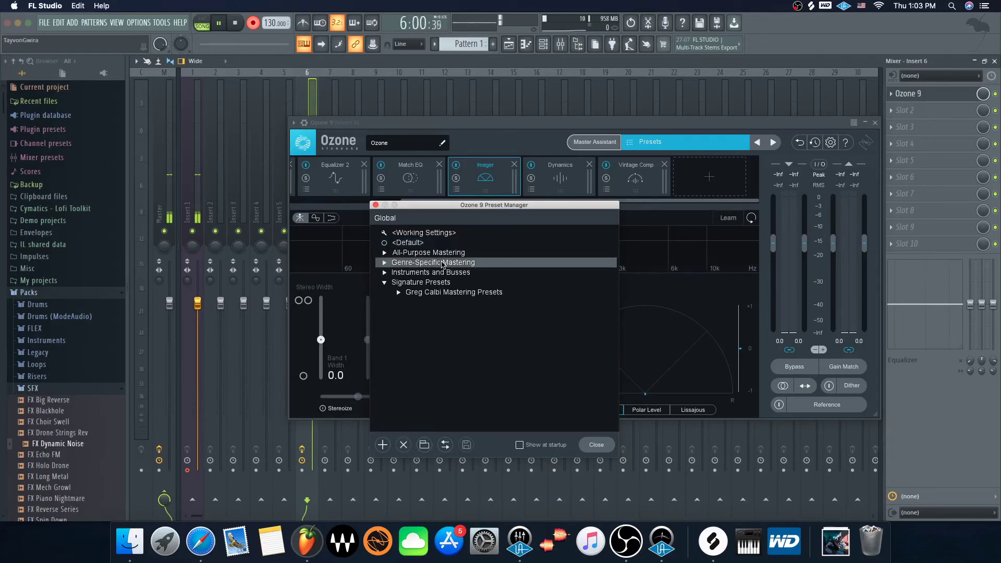
double_click(398, 263)
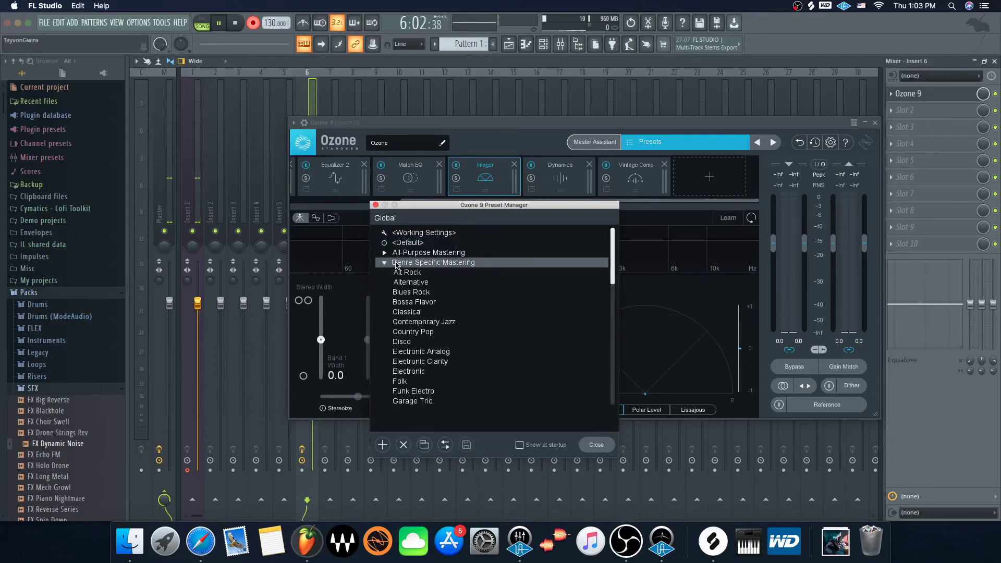
drag(614, 257, 607, 336)
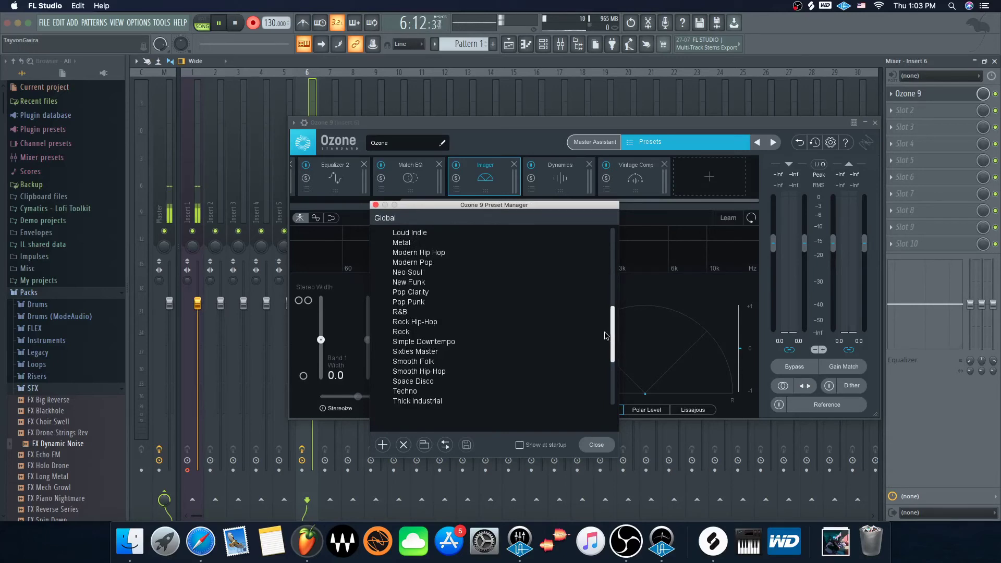
drag(605, 335, 603, 374)
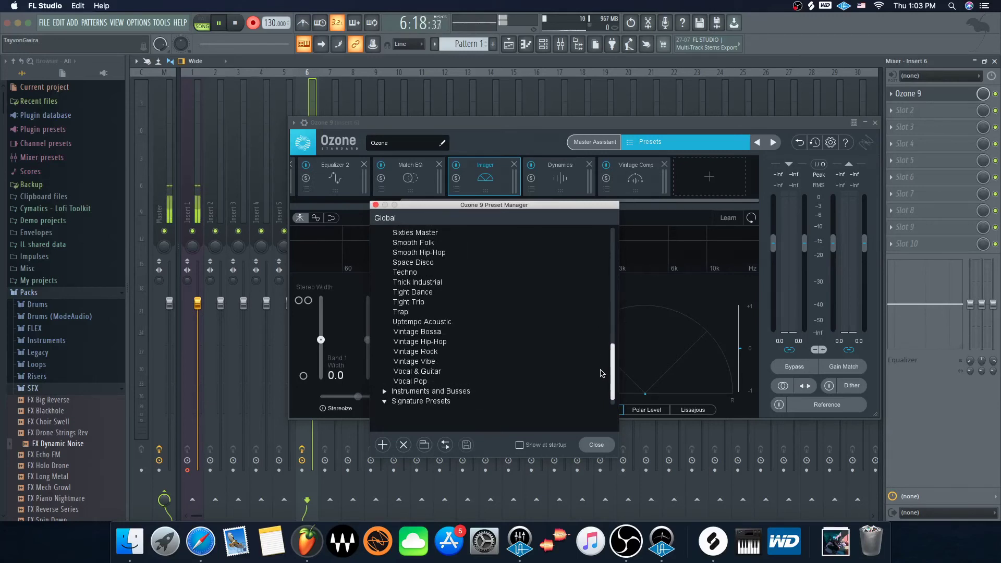